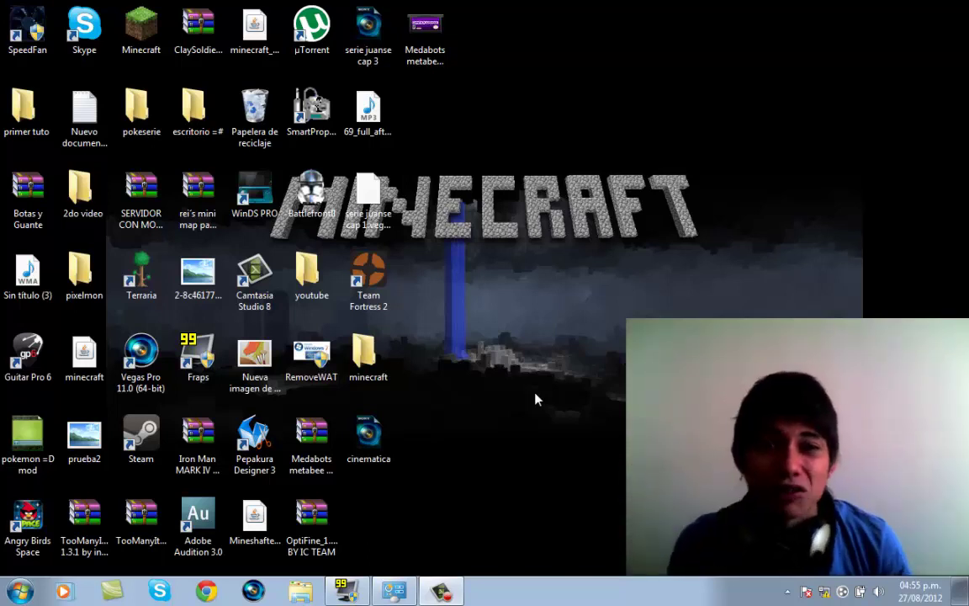
pyautogui.moveTo(635, 4); pyautogui.dragTo(572, 165)
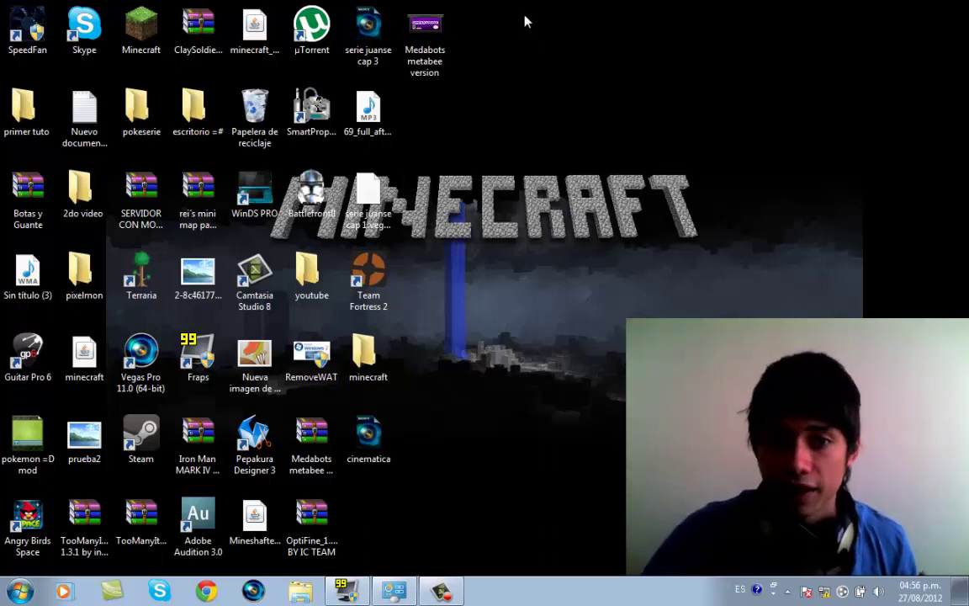
pyautogui.moveTo(526, 15); pyautogui.dragTo(538, 99)
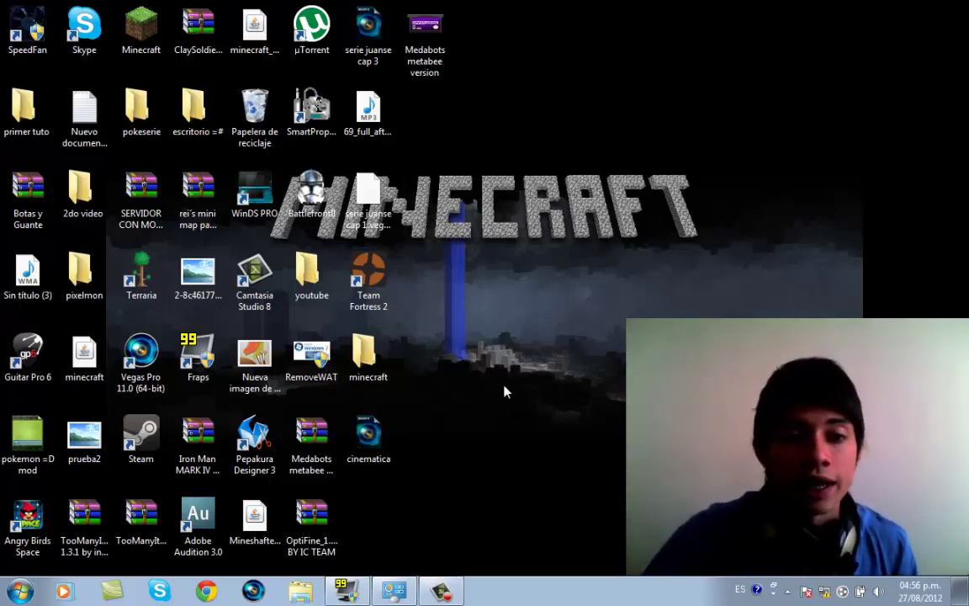
pyautogui.moveTo(421, 505); pyautogui.dragTo(469, 557)
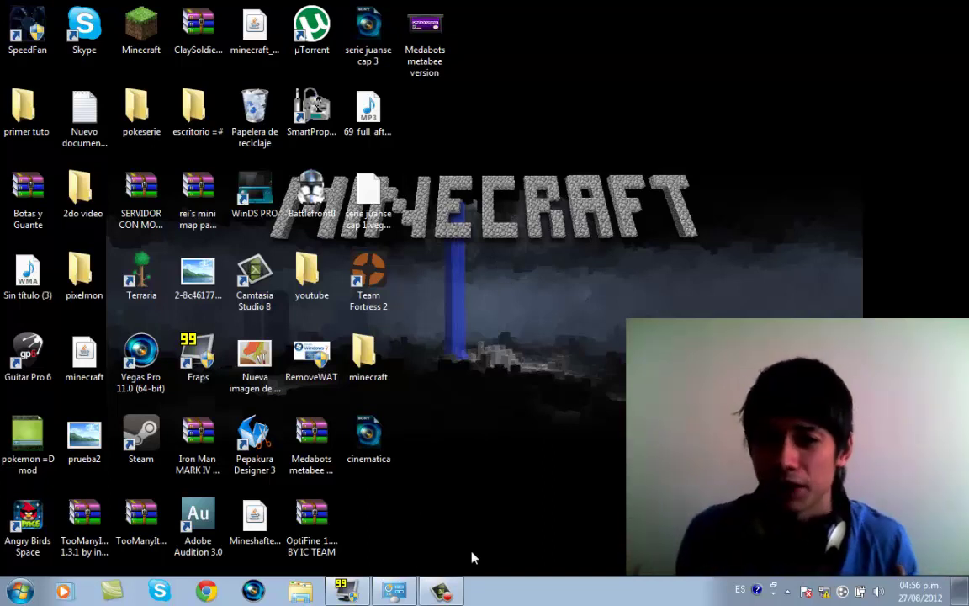
pyautogui.click(441, 591)
pyautogui.click(441, 590)
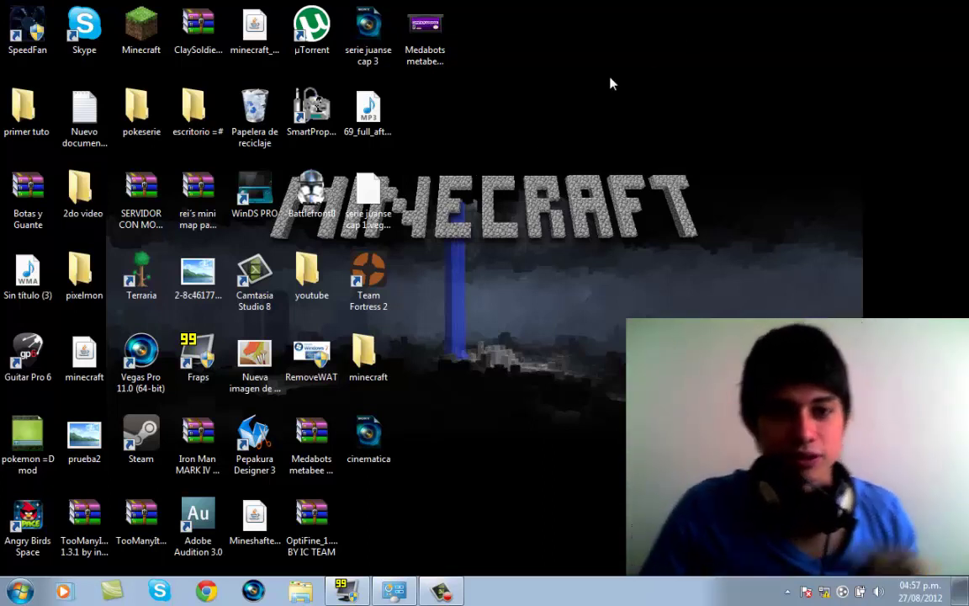
pyautogui.moveTo(599, 2); pyautogui.dragTo(556, 226)
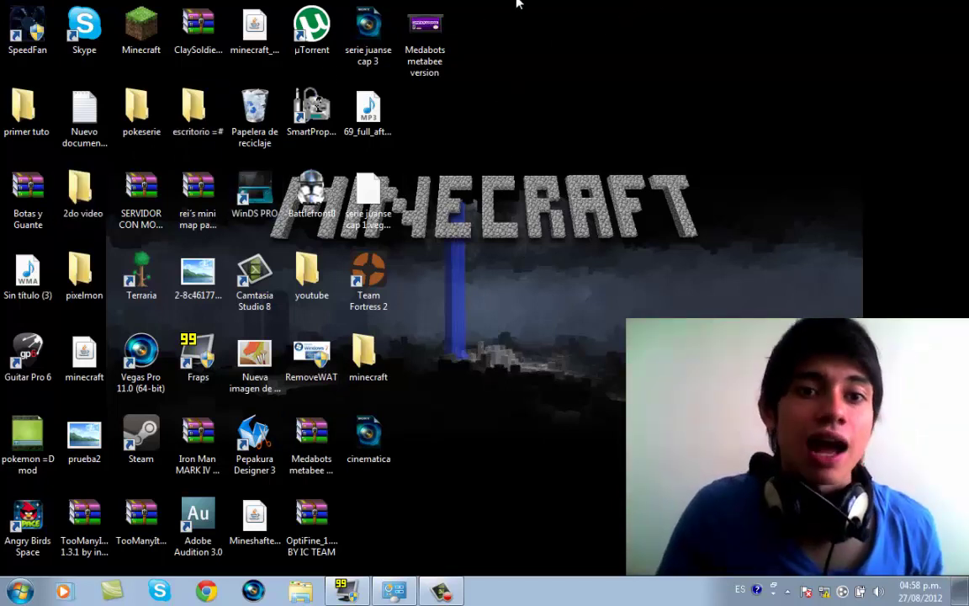
# - Open the roaming application data folder via %appdata% and go into .minecraft and its bin folder
pyautogui.click(20, 591)
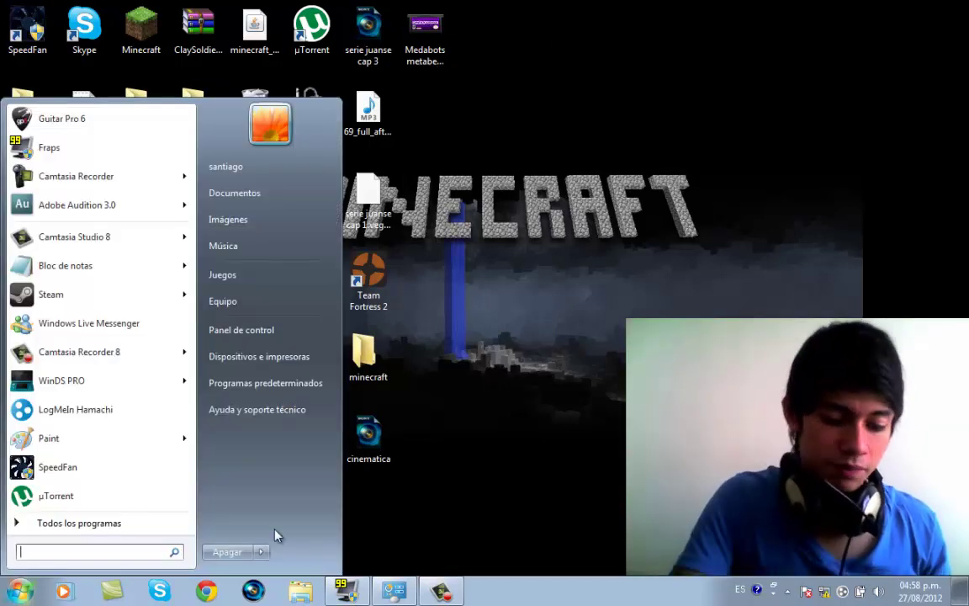
pyautogui.write('%appd')
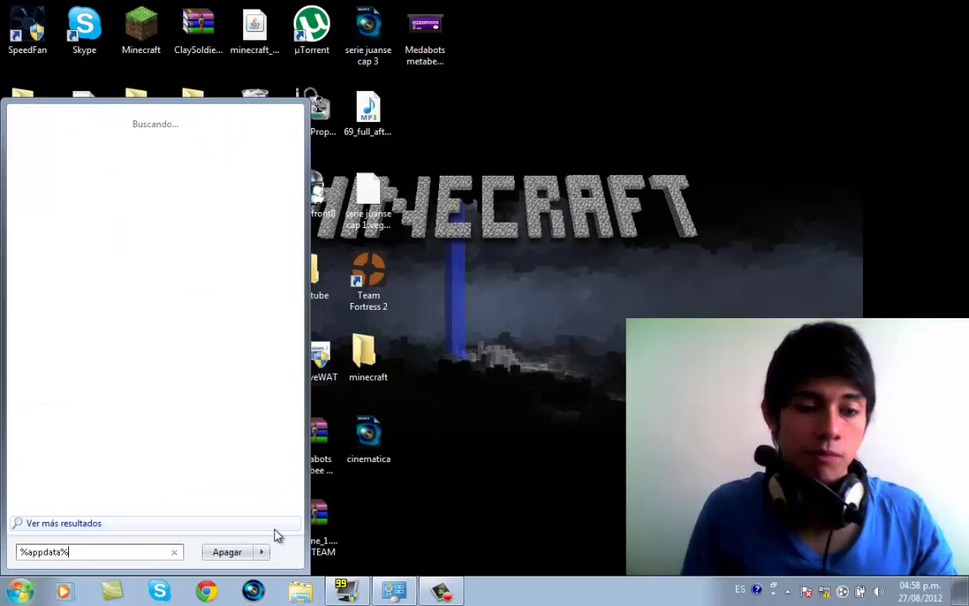
pyautogui.write('ata%')
pyautogui.press('Return')
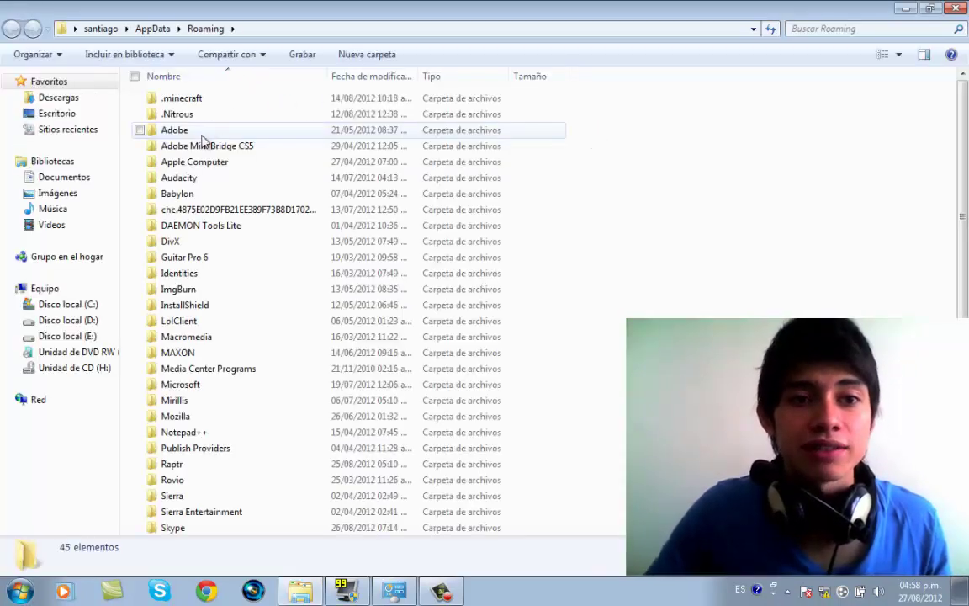
pyautogui.doubleClick(211, 100)
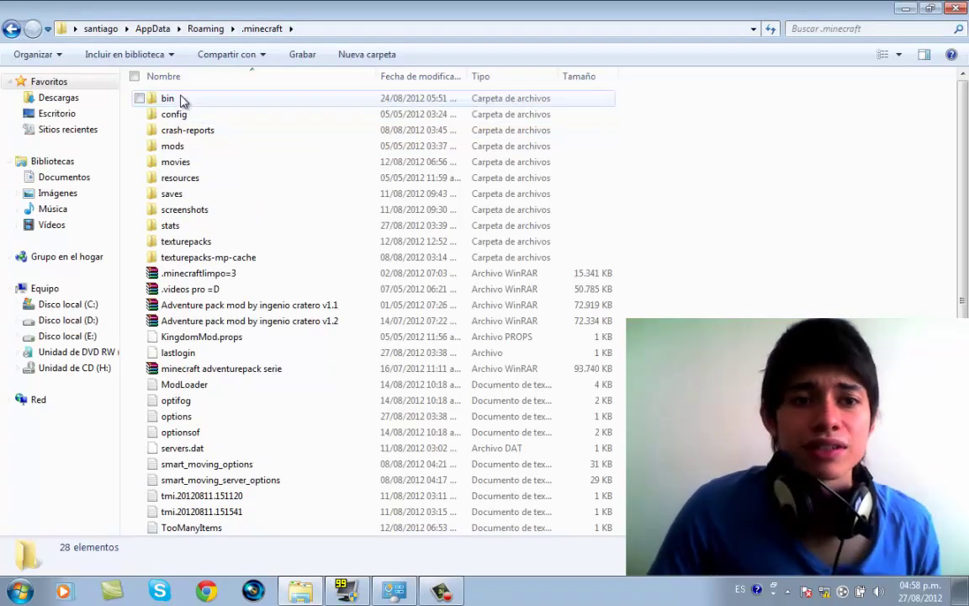
pyautogui.doubleClick(184, 99)
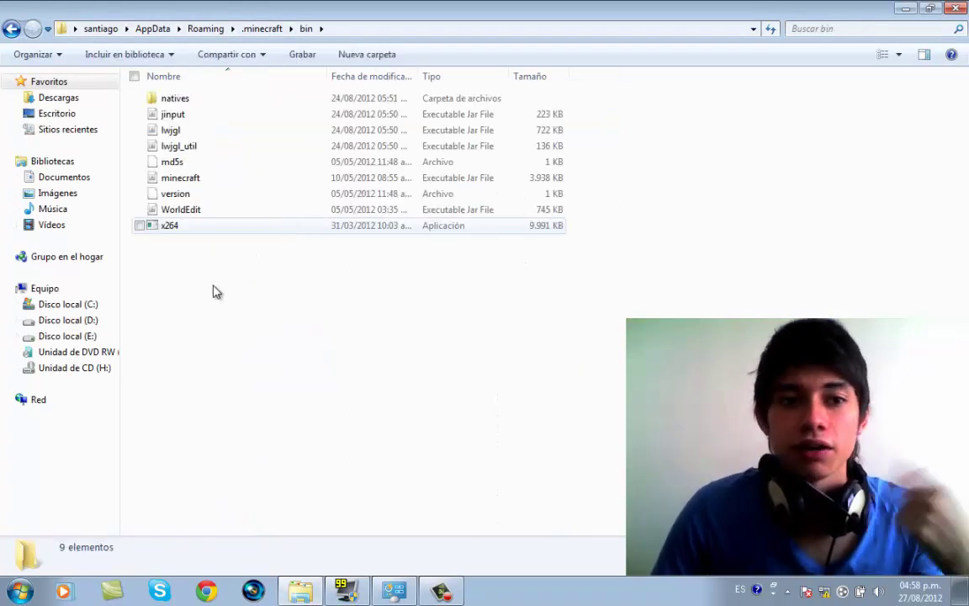
# - Examine the minecraft executable jar file and the other files in the bin folder
pyautogui.click(242, 180)
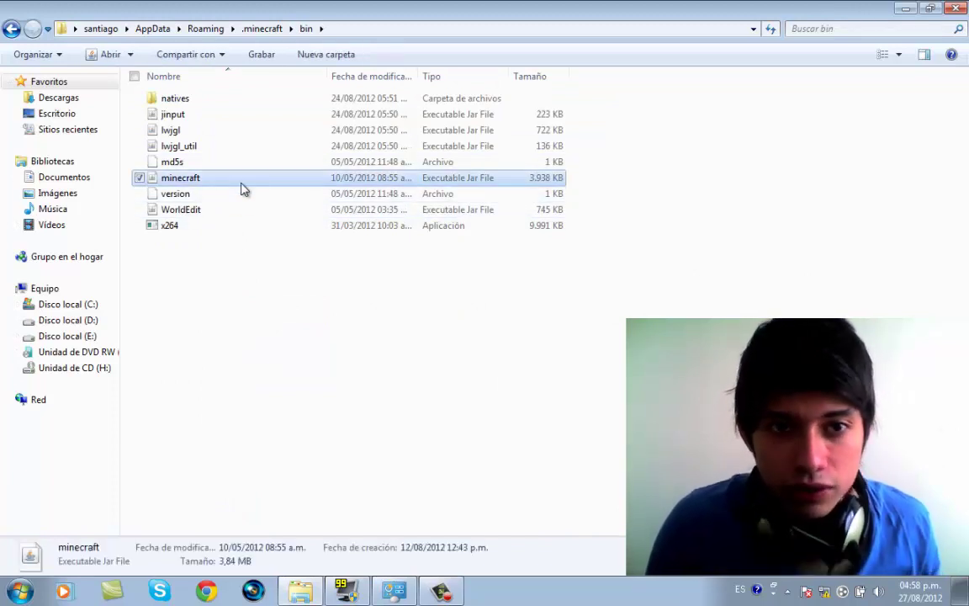
pyautogui.click(240, 273)
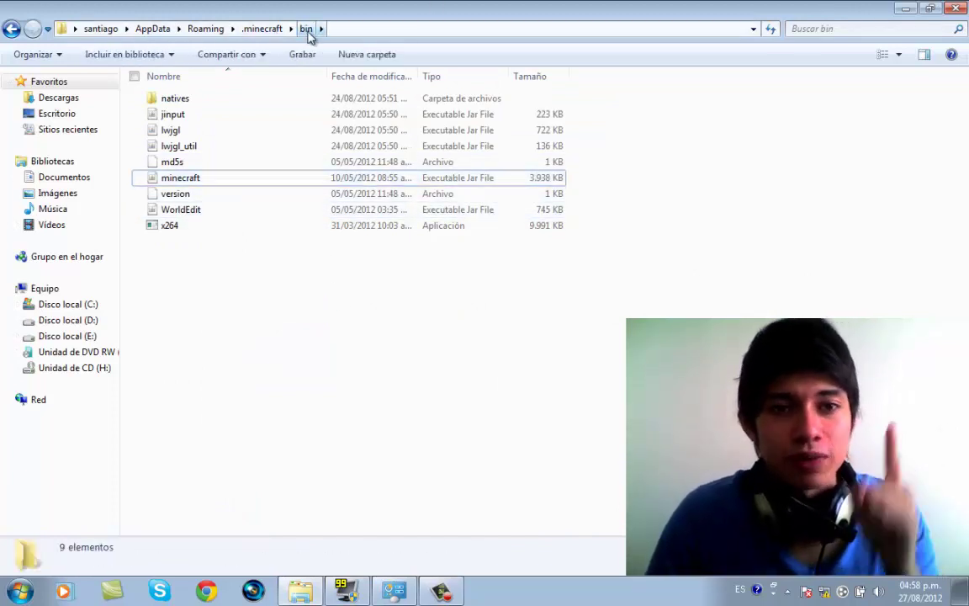
pyautogui.press('super+Left')
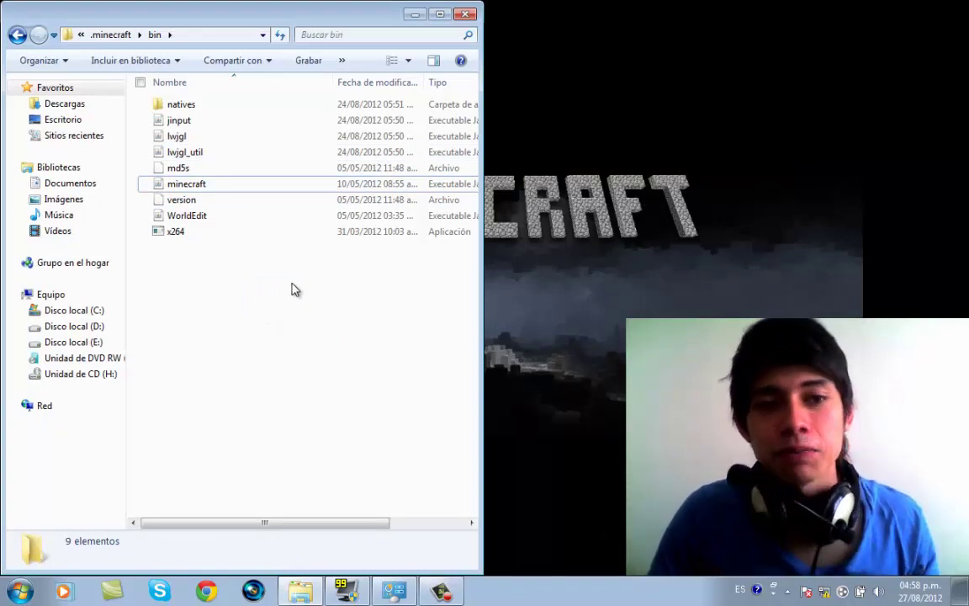
pyautogui.click(440, 14)
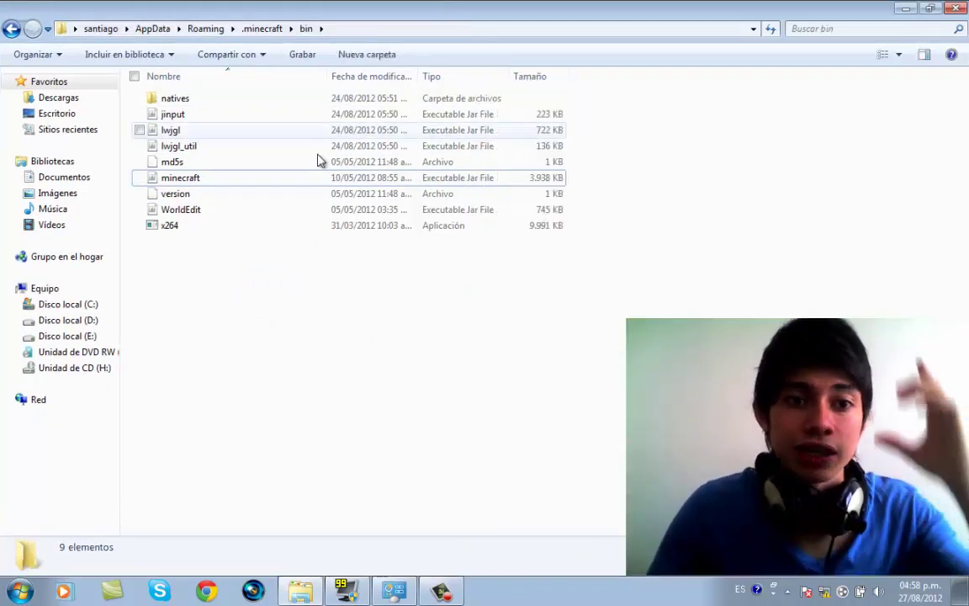
pyautogui.click(269, 180)
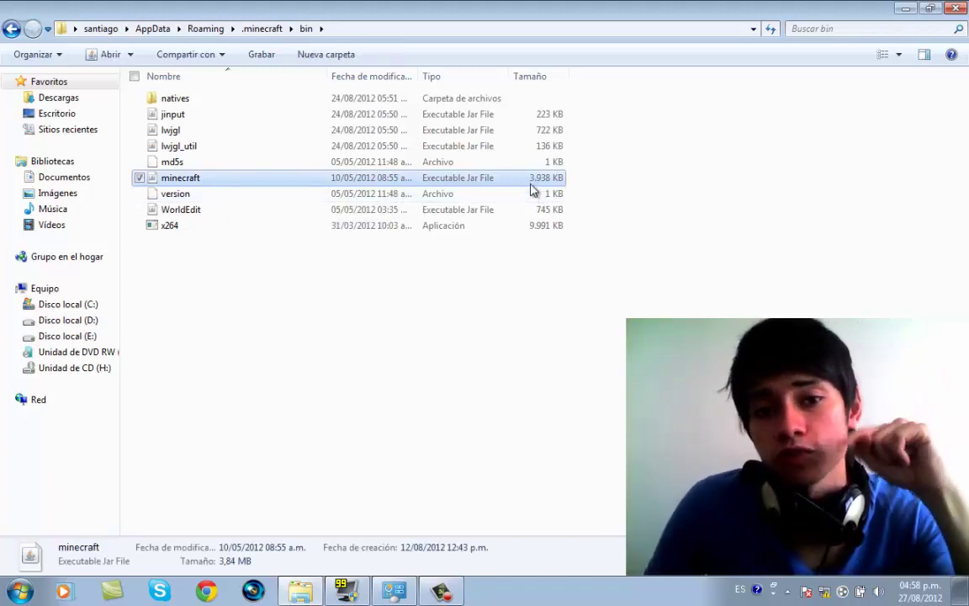
pyautogui.moveTo(277, 231); pyautogui.dragTo(404, 192)
pyautogui.click(234, 402)
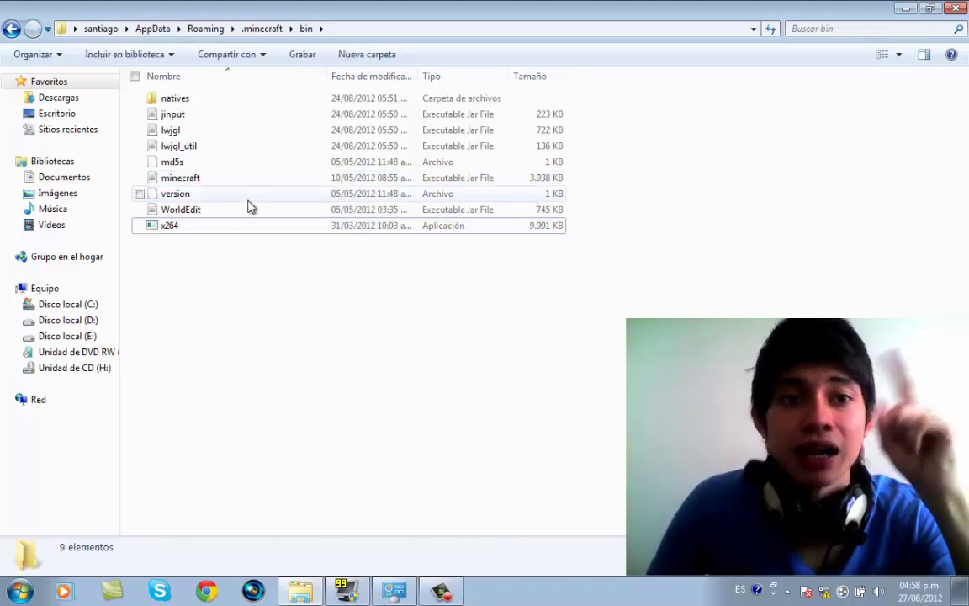
# - Go back to the .minecraft folder to look at the mods folder, and reopen the bin folder
pyautogui.click(9, 30)
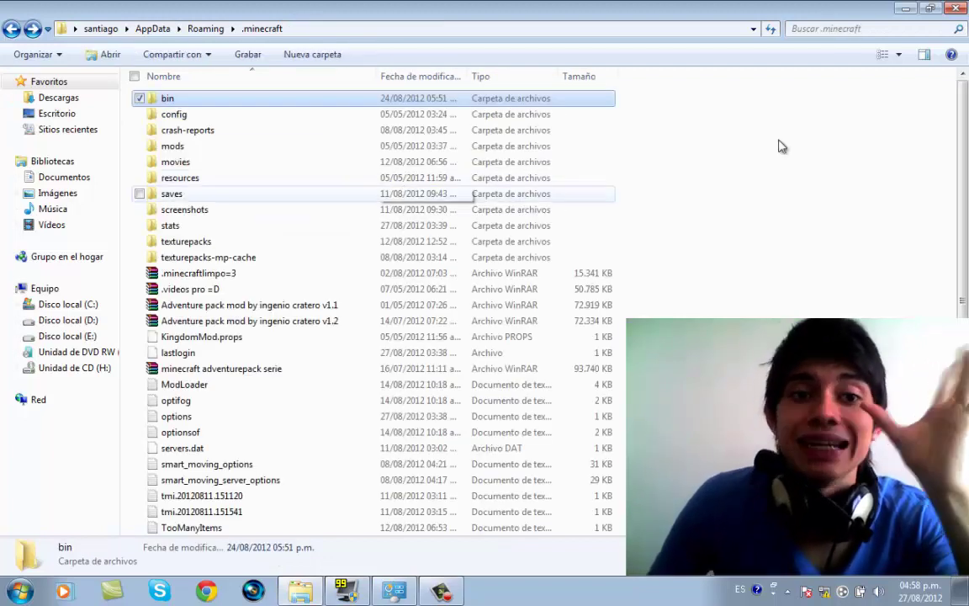
pyautogui.click(213, 147)
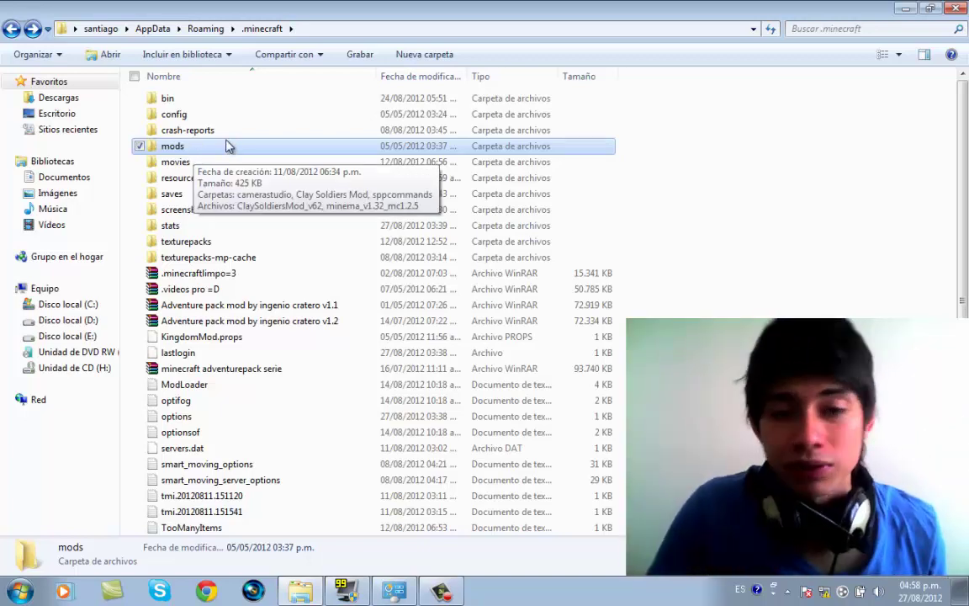
pyautogui.click(688, 143)
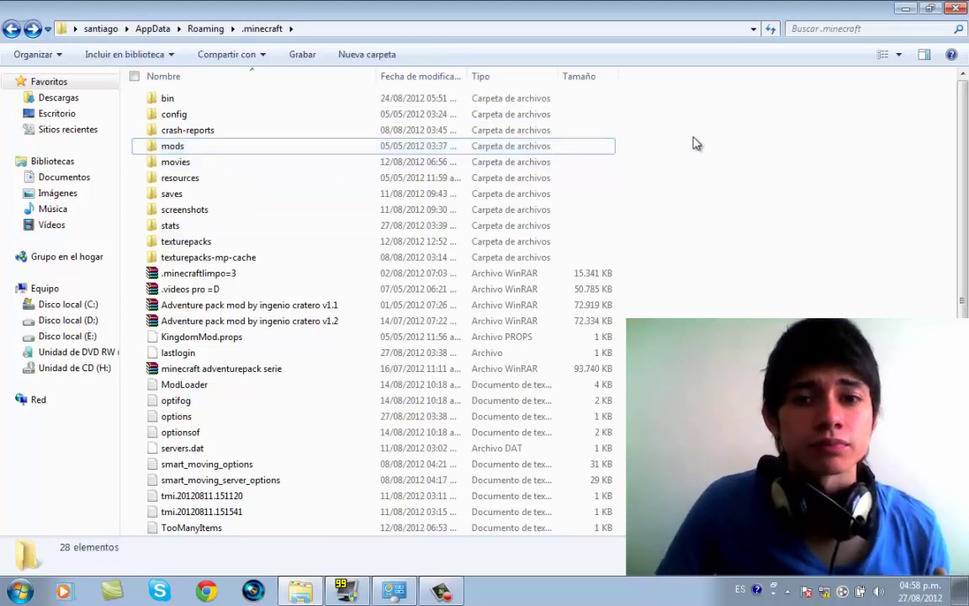
pyautogui.click(271, 104)
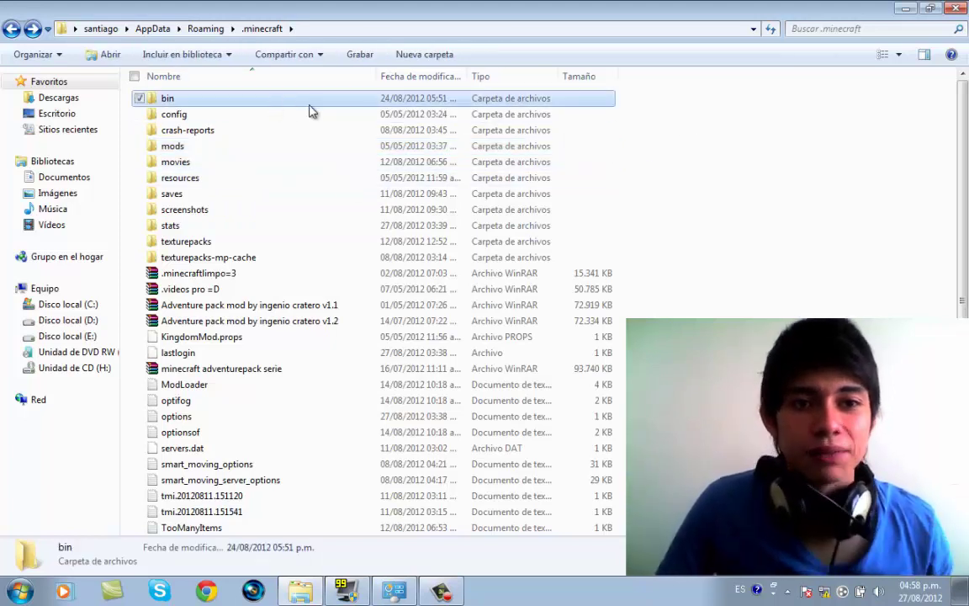
pyautogui.doubleClick(238, 103)
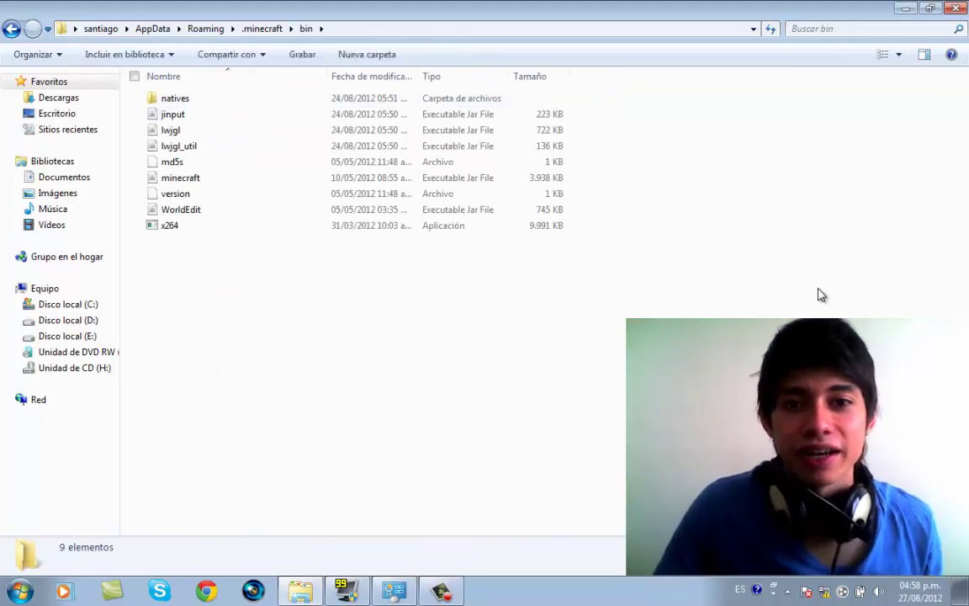
# - Close the folder window, start Minecraft from the desktop, enter the game and maximize its window
pyautogui.click(957, 9)
pyautogui.doubleClick(140, 30)
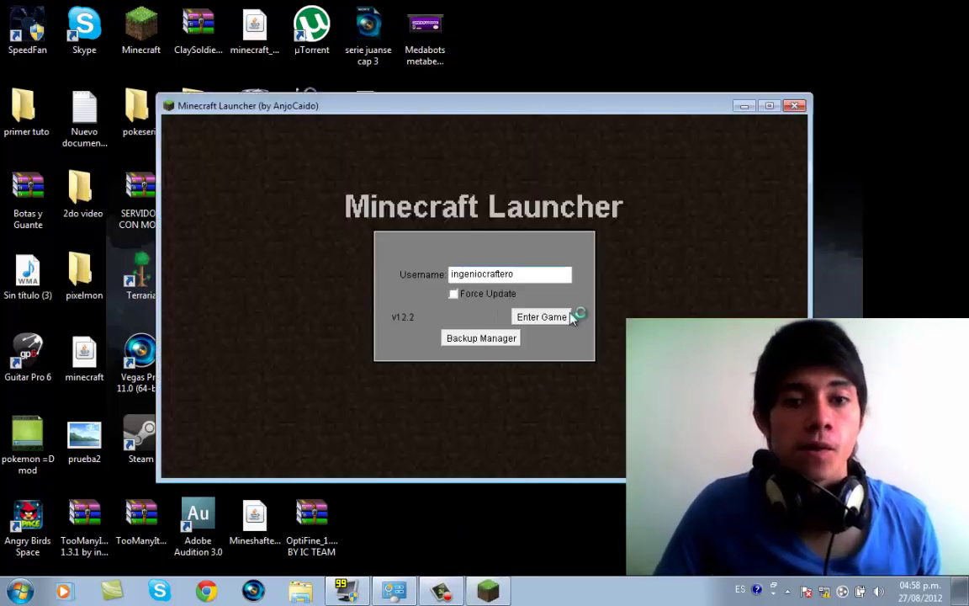
pyautogui.click(570, 313)
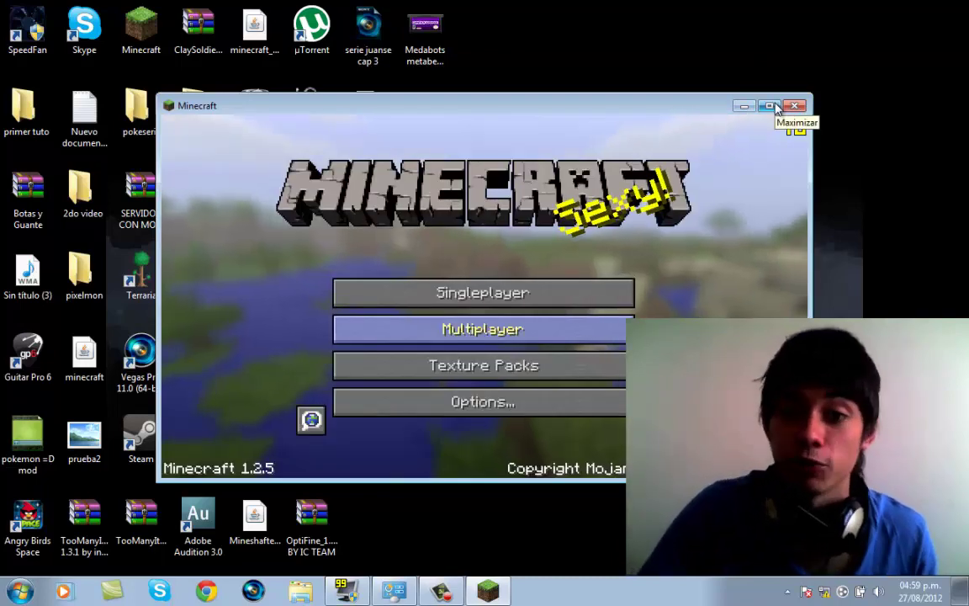
pyautogui.click(771, 106)
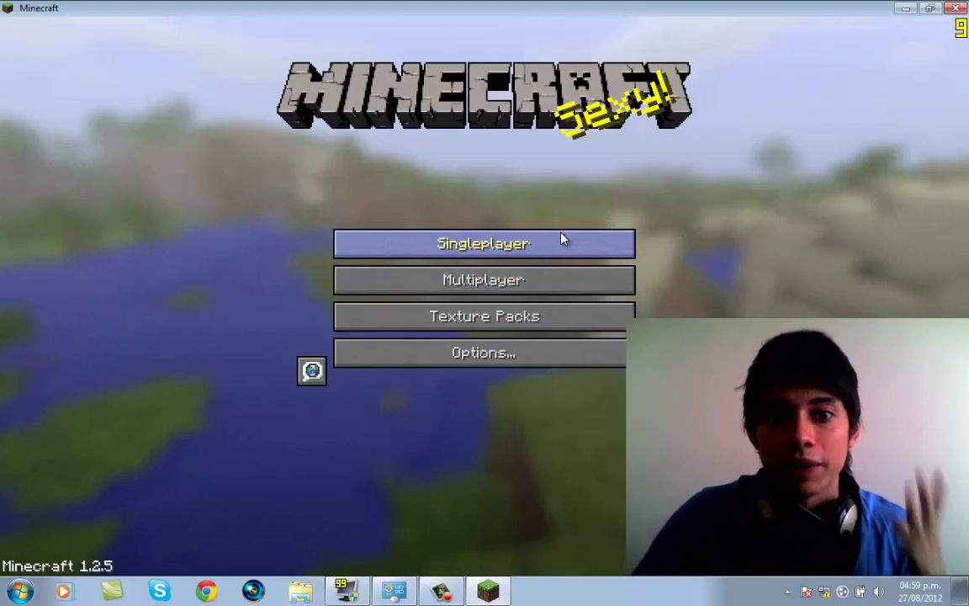
# - Look through the saved singleplayer worlds and return to the Minecraft title screen
pyautogui.click(563, 239)
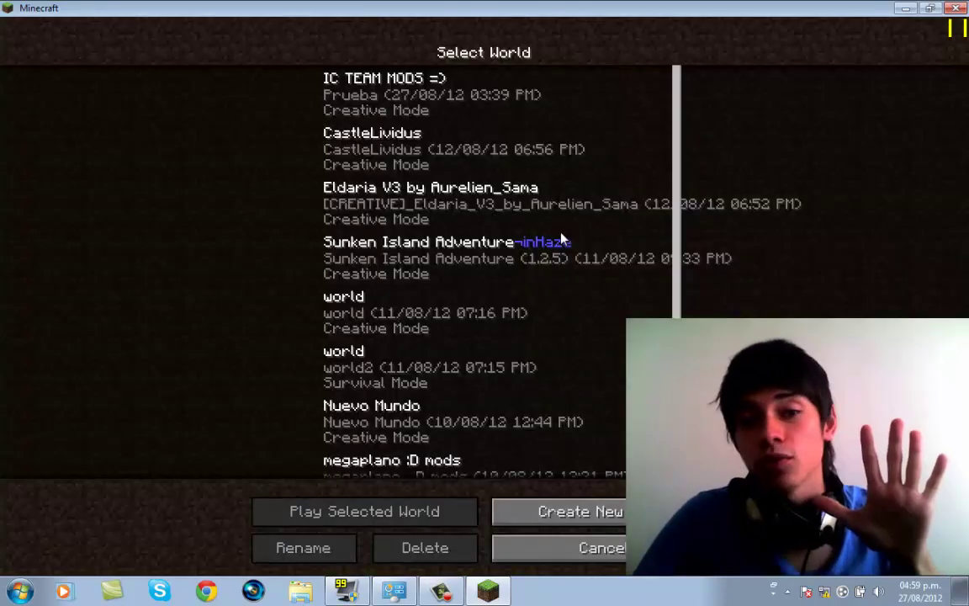
pyautogui.click(523, 158)
pyautogui.click(411, 245)
pyautogui.click(471, 151)
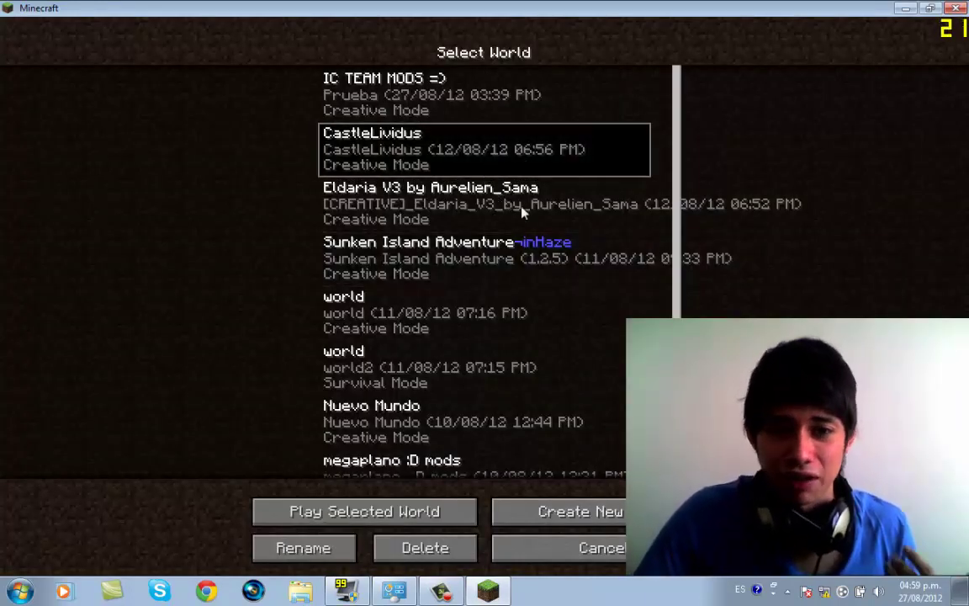
pyautogui.scroll(-1, 479, 168)
pyautogui.scroll(1, 462, 101)
pyautogui.click(462, 102)
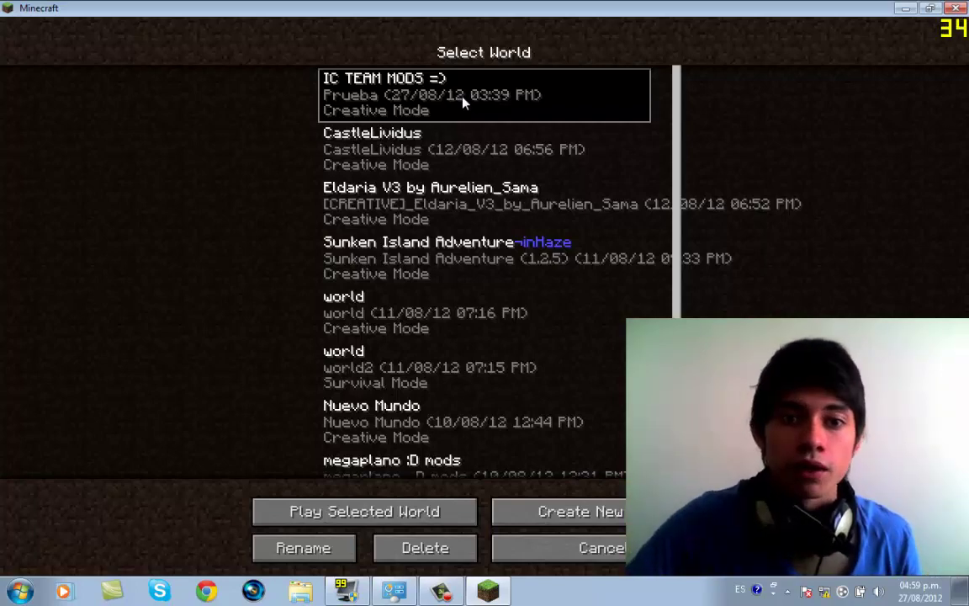
pyautogui.click(602, 548)
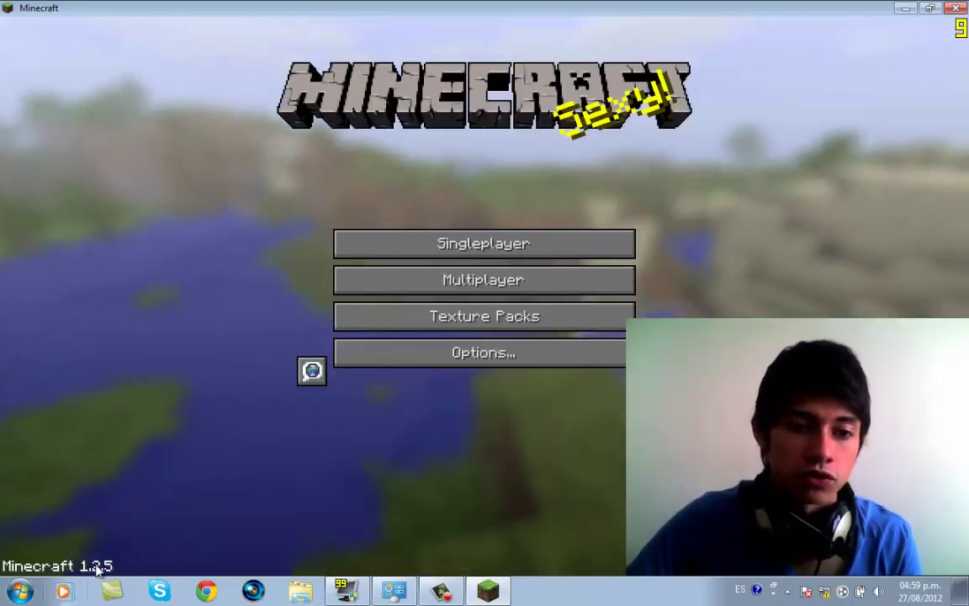
# - Load the singleplayer world IC TEAM MODS =) and switch the camera to the front-facing third-person view of the character
pyautogui.click(450, 243)
pyautogui.doubleClick(496, 91)
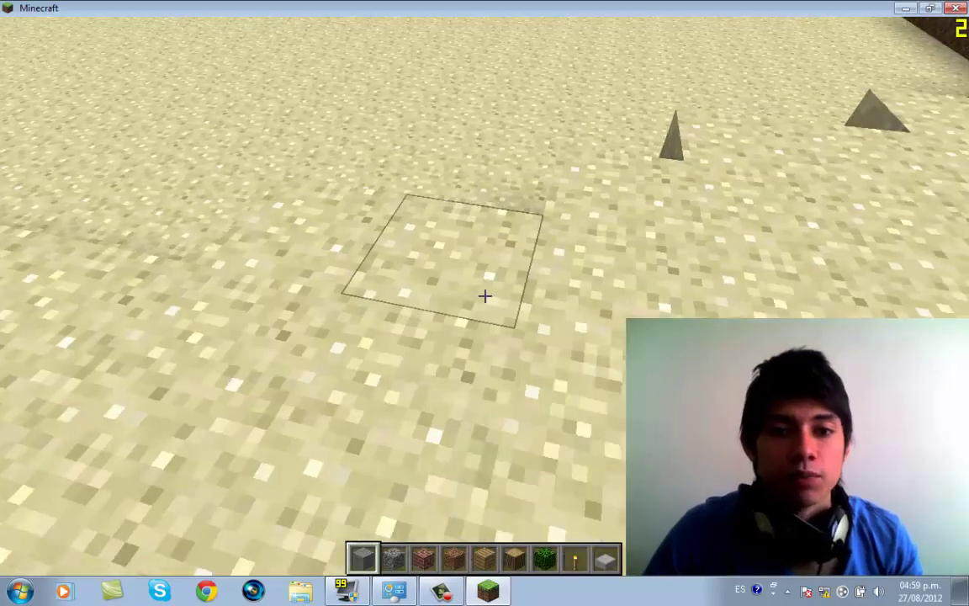
pyautogui.press('F5')
pyautogui.press('F5')
pyautogui.press('F5')
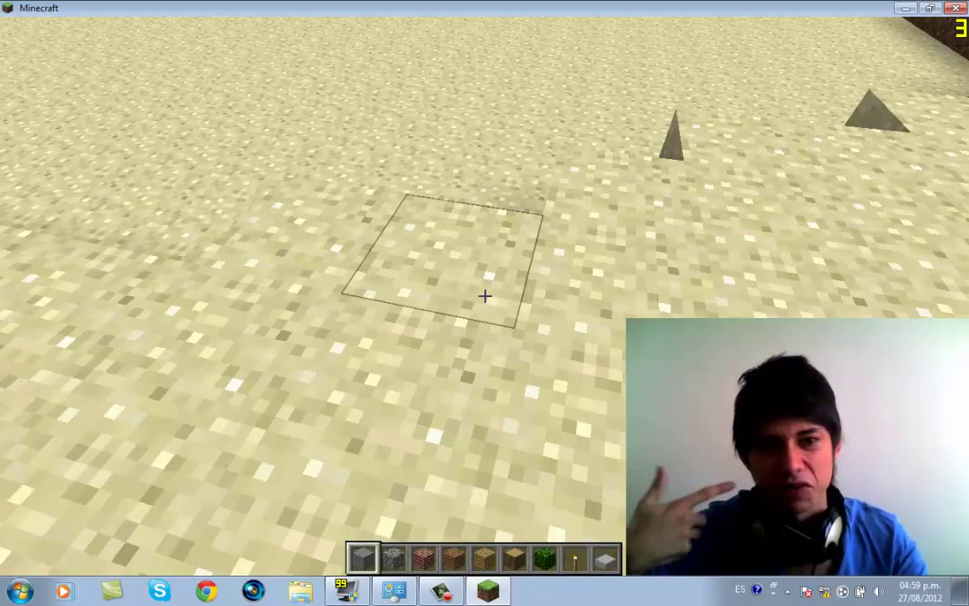
pyautogui.press('F5')
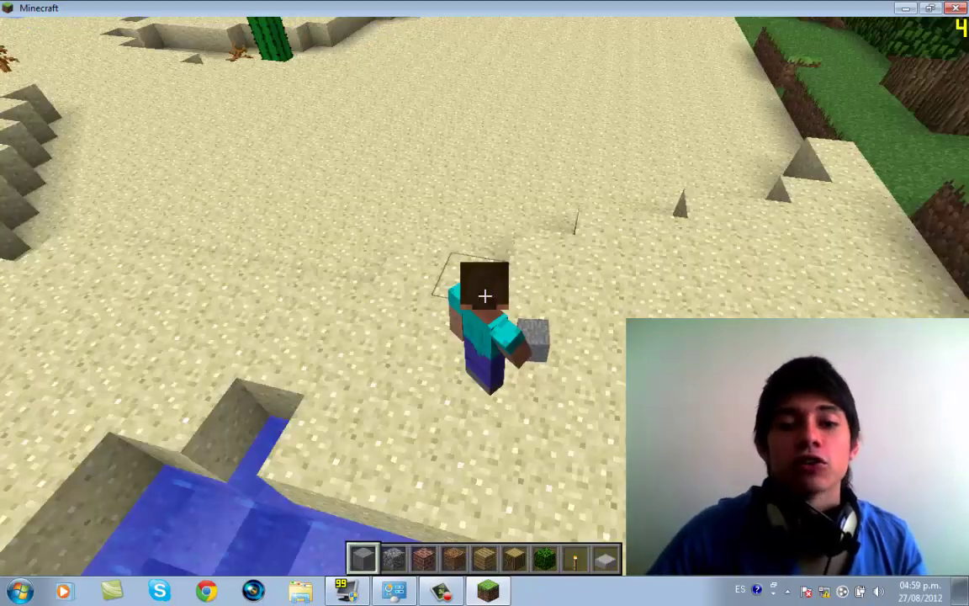
pyautogui.press('F5')
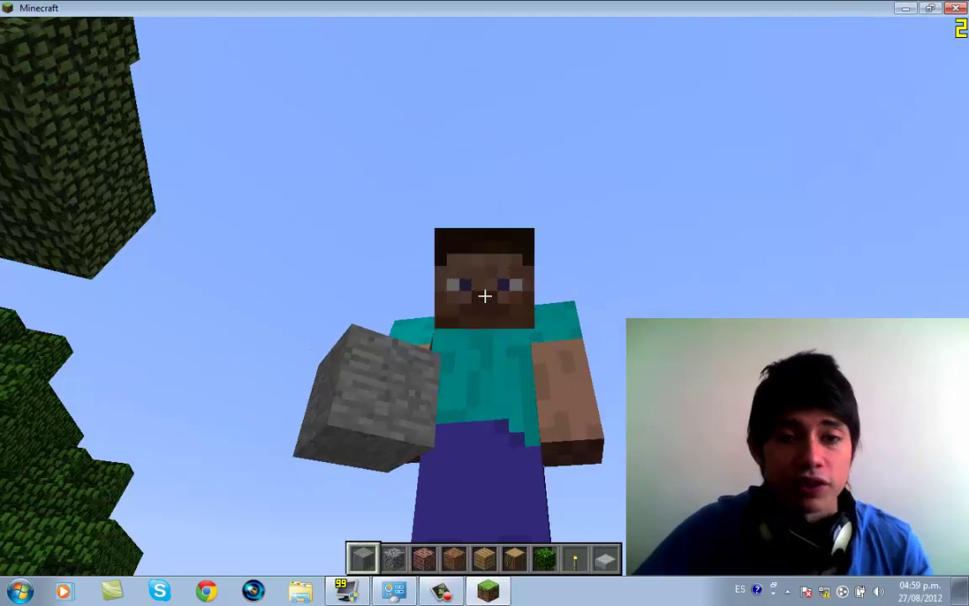
# - Show the debug information overlay and toggle the game's interface off and back on
pyautogui.press('F3')
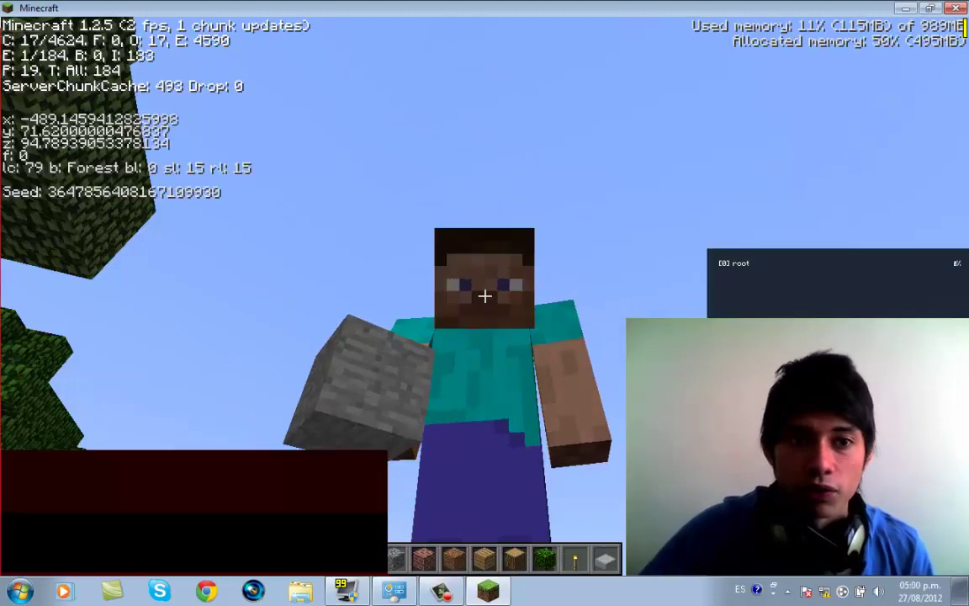
pyautogui.press('F1')
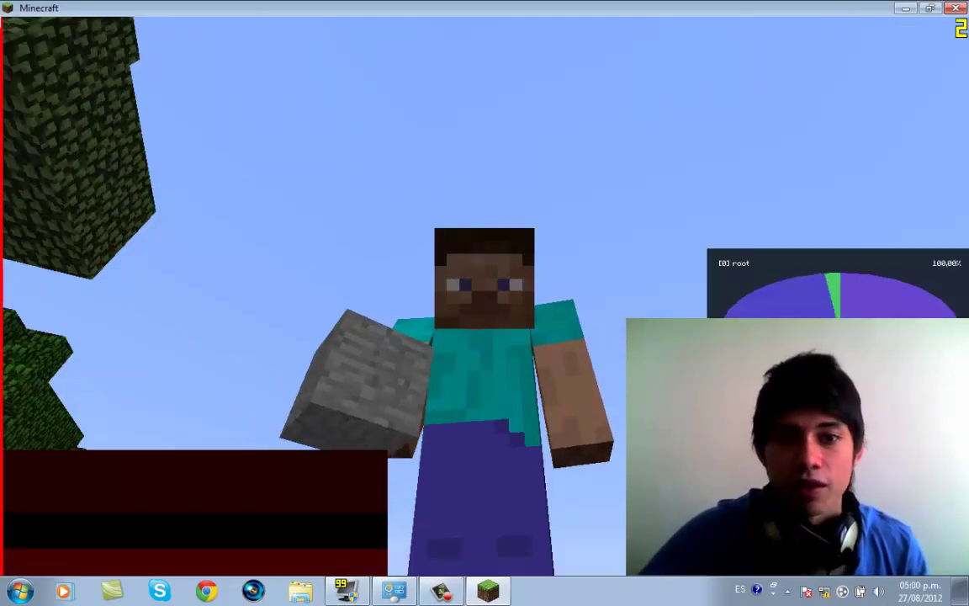
pyautogui.press('F1')
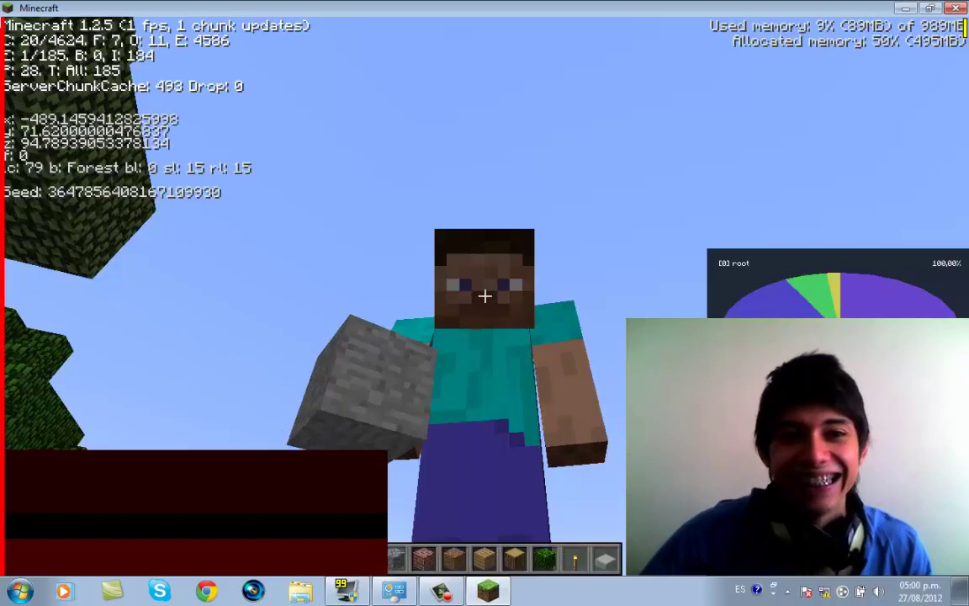
# - Hide the debug information overlay, show it once more, hide it again and close Minecraft to return to the desktop
pyautogui.press('F3')
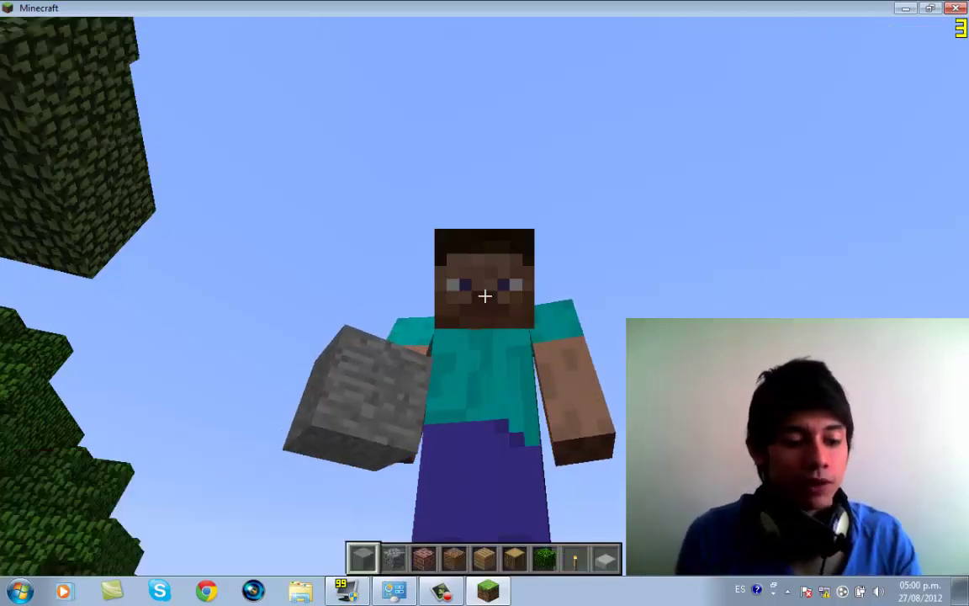
pyautogui.press('F3')
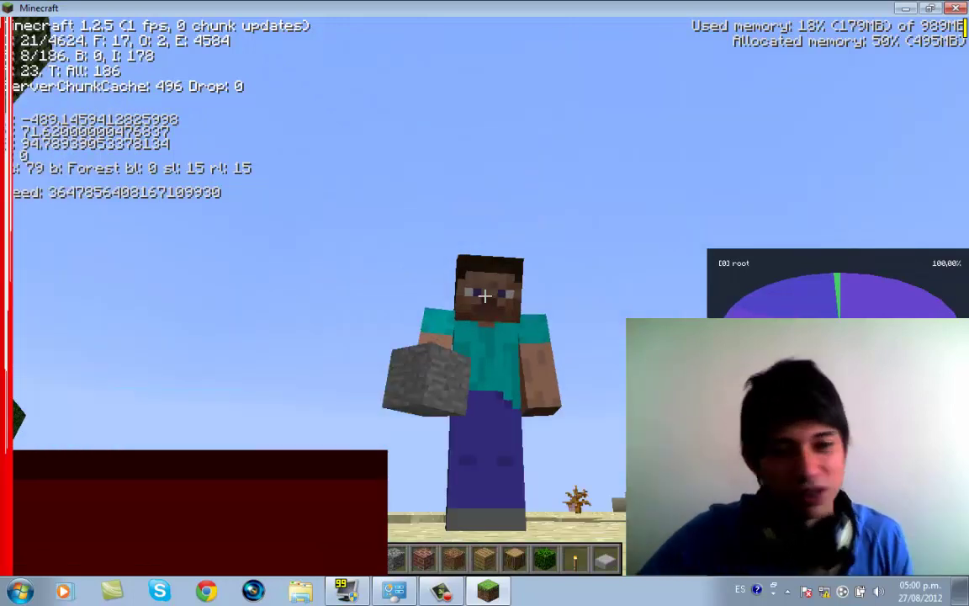
pyautogui.press('F3')
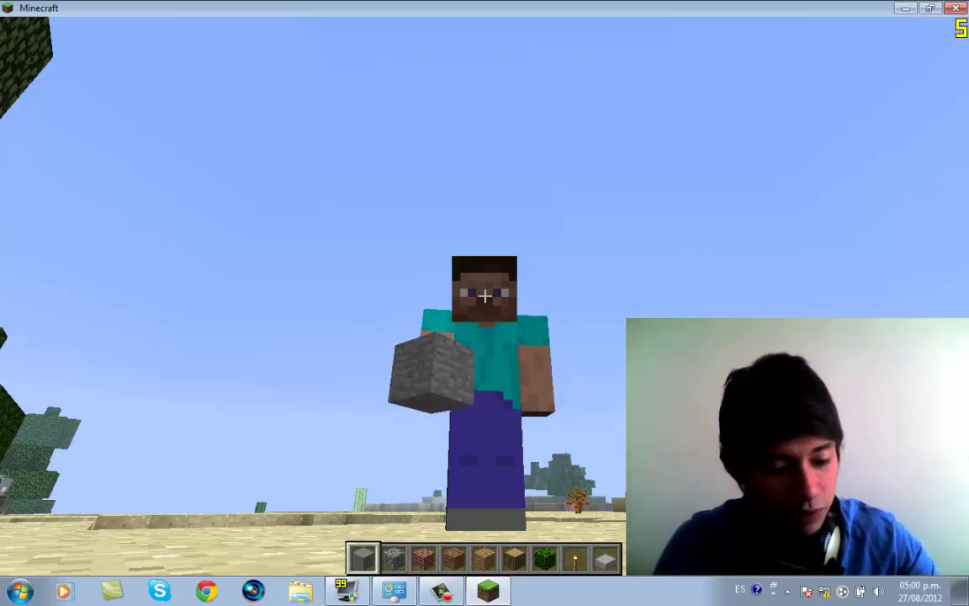
pyautogui.hotkey('alt', 'F4')
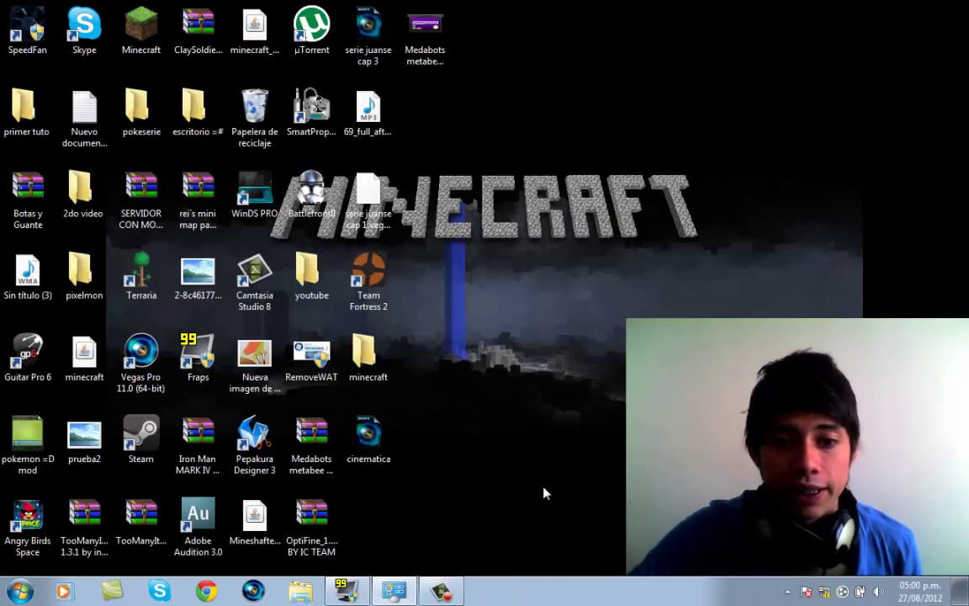
pyautogui.doubleClick(423, 22)
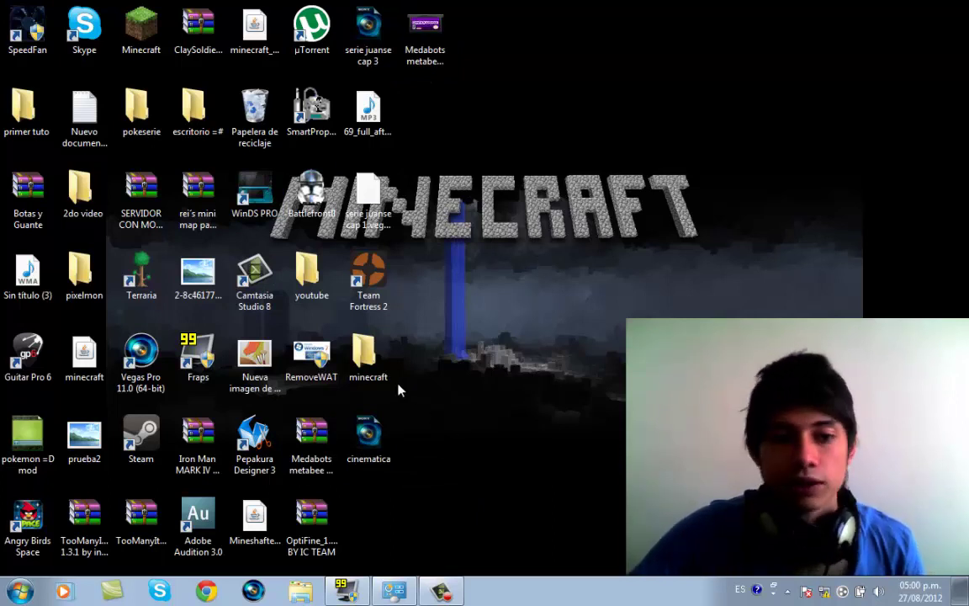
pyautogui.click(27, 517)
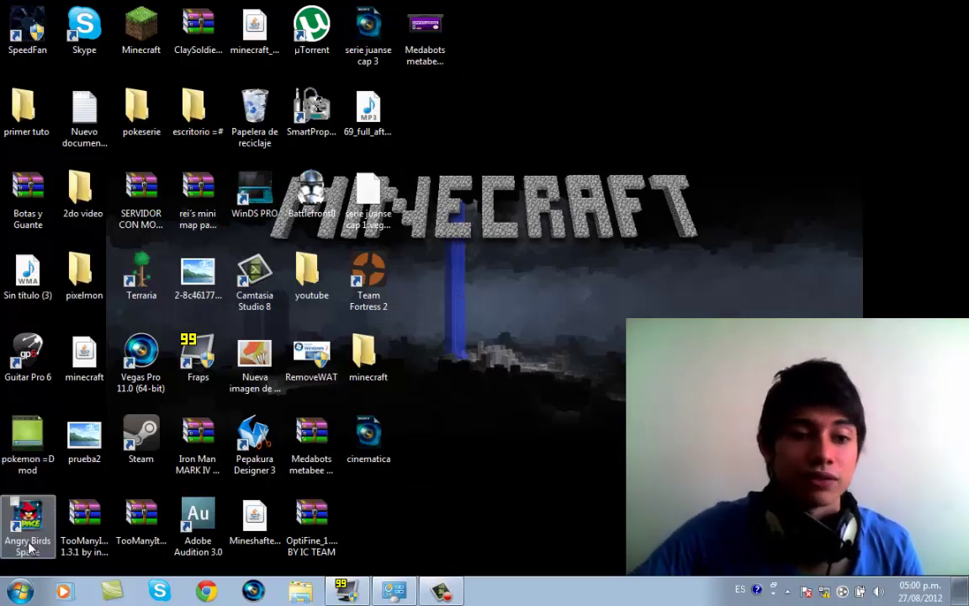
pyautogui.click(577, 77)
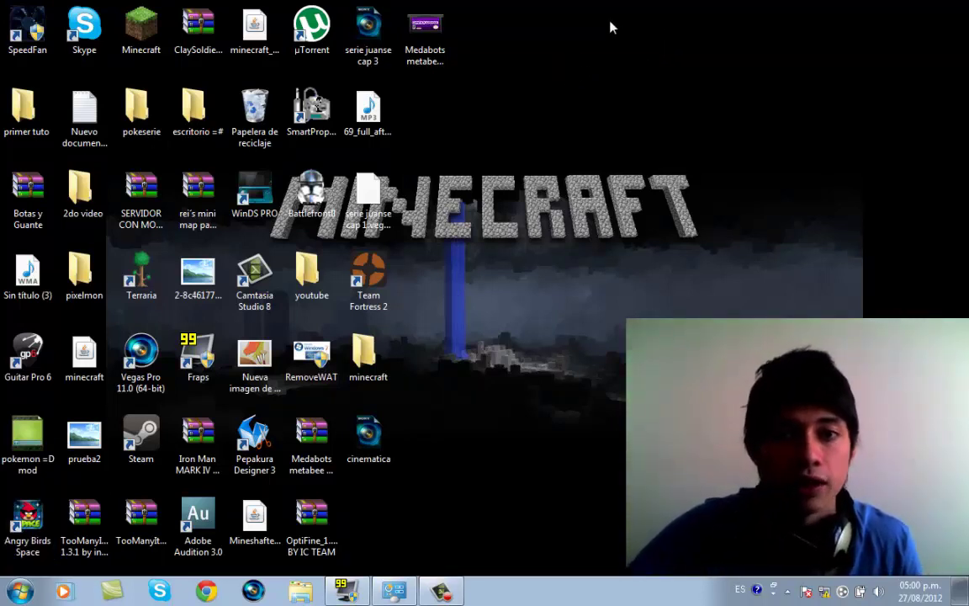
pyautogui.moveTo(577, 21); pyautogui.dragTo(554, 301)
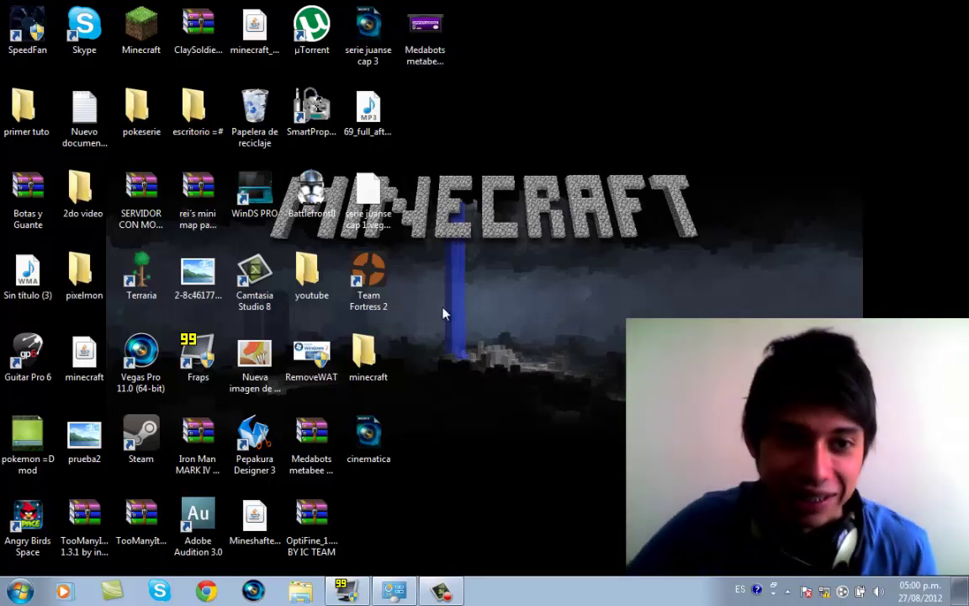
pyautogui.moveTo(467, 214); pyautogui.dragTo(508, 524)
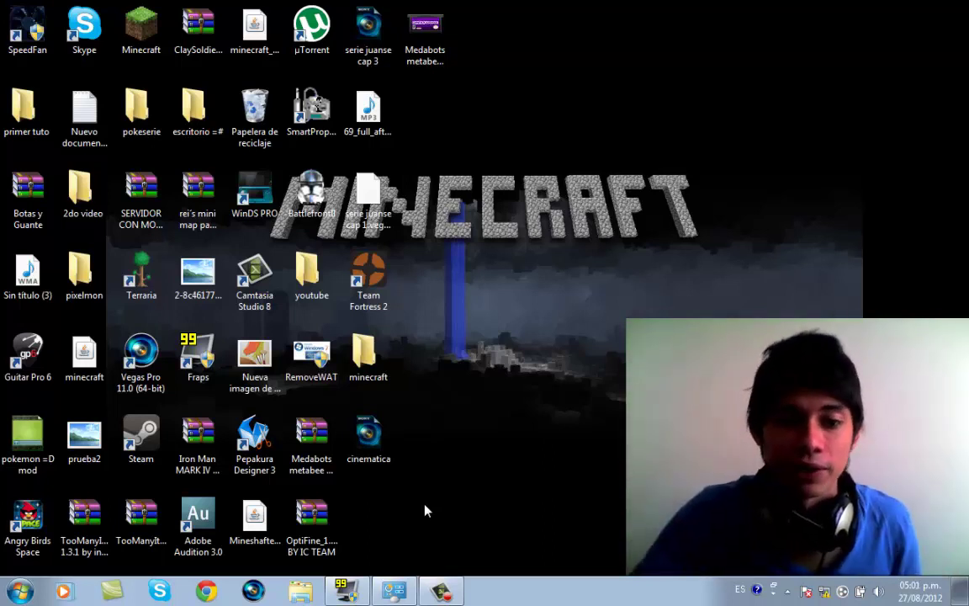
pyautogui.press('F9')
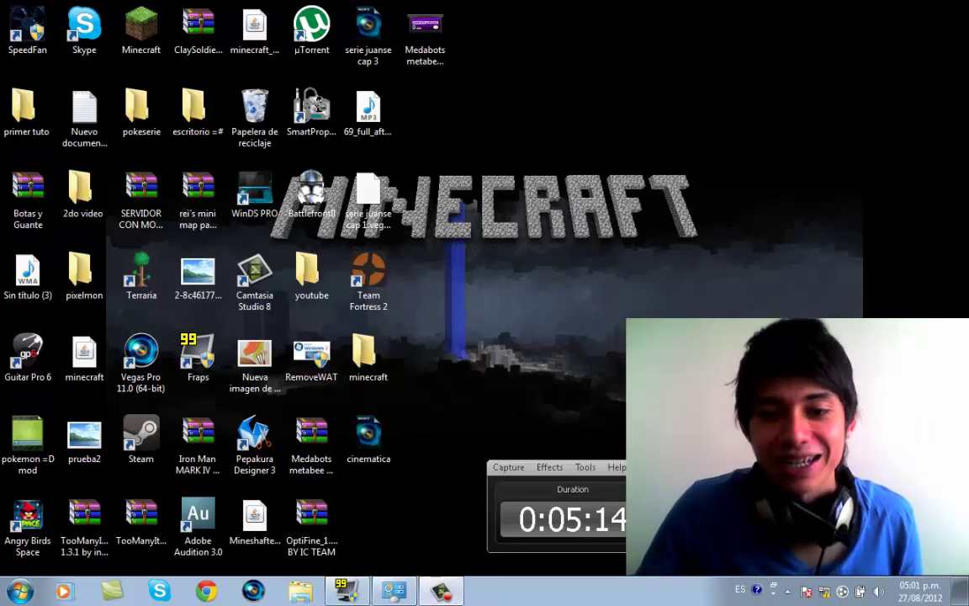